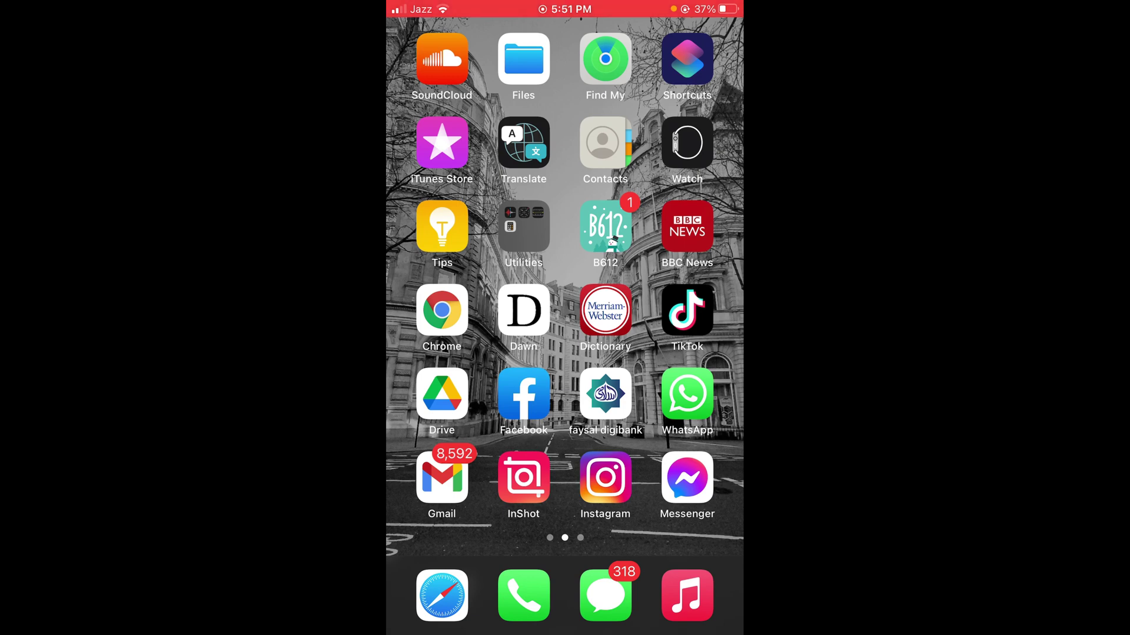
Step: Launch Instagram and go to the processing.brains profile
{"action": "left_click", "coordinate": [605, 478]}
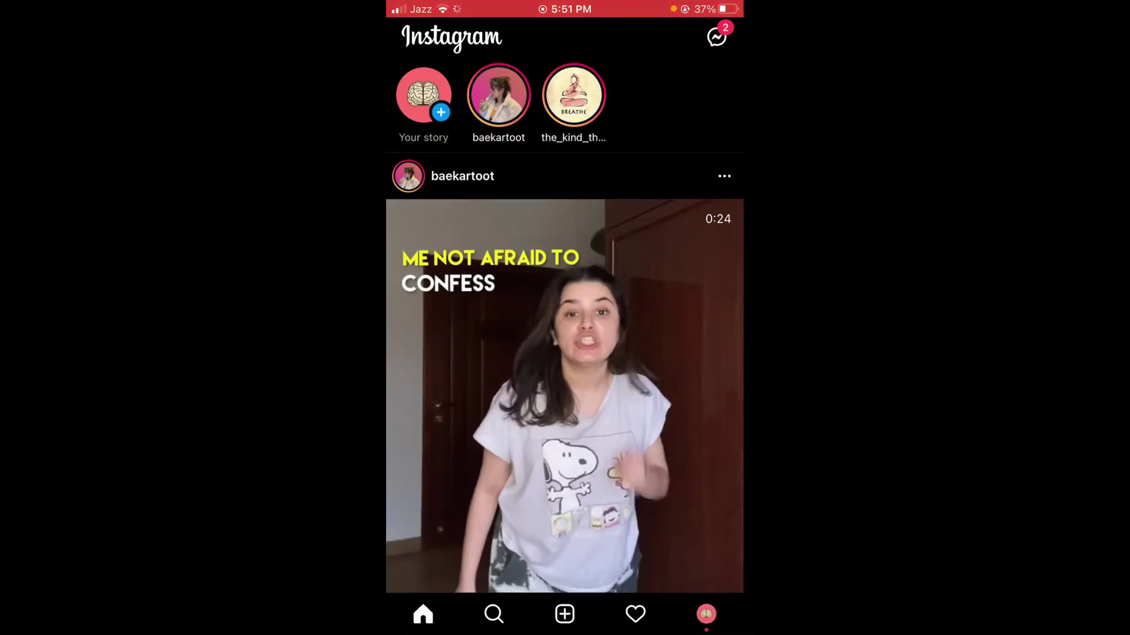
{"action": "left_click", "coordinate": [707, 613]}
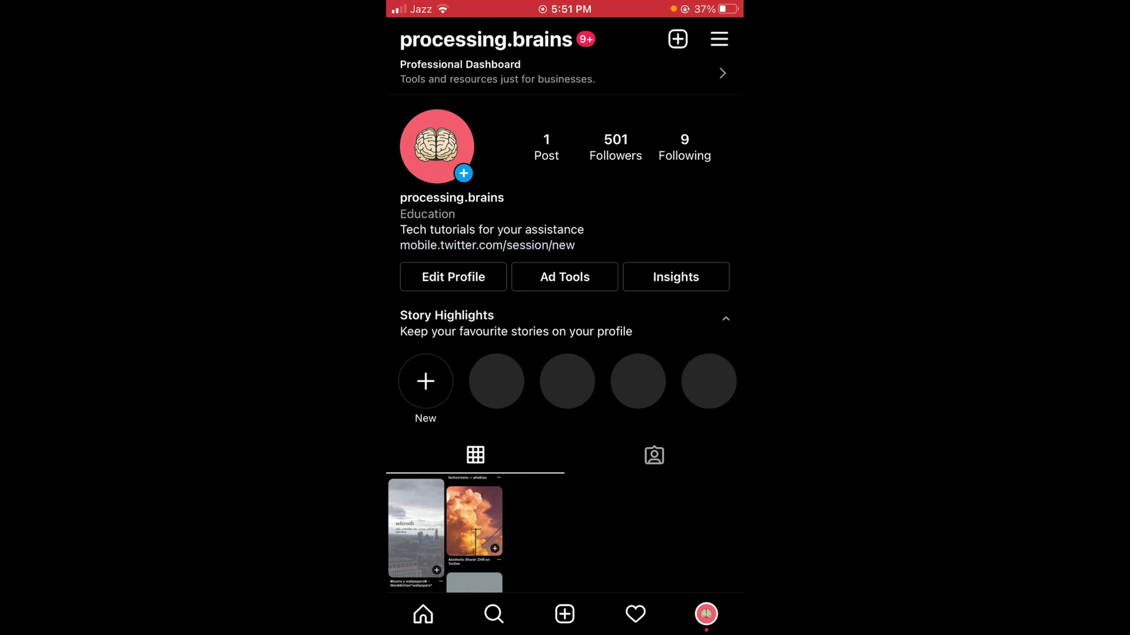
Step: Open the account's single post from the profile grid
{"action": "left_click", "coordinate": [415, 528]}
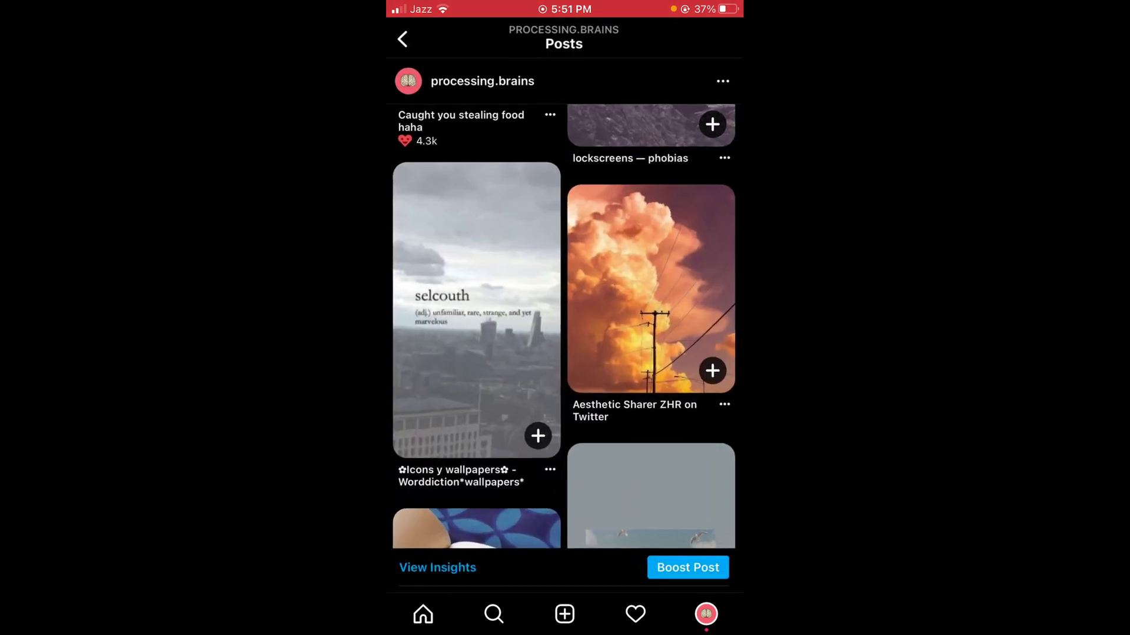
{"action": "scroll", "coordinate": [565, 310], "scroll_direction": "down", "scroll_amount": 1}
{"action": "scroll", "coordinate": [565, 309], "scroll_direction": "up", "scroll_amount": 1}
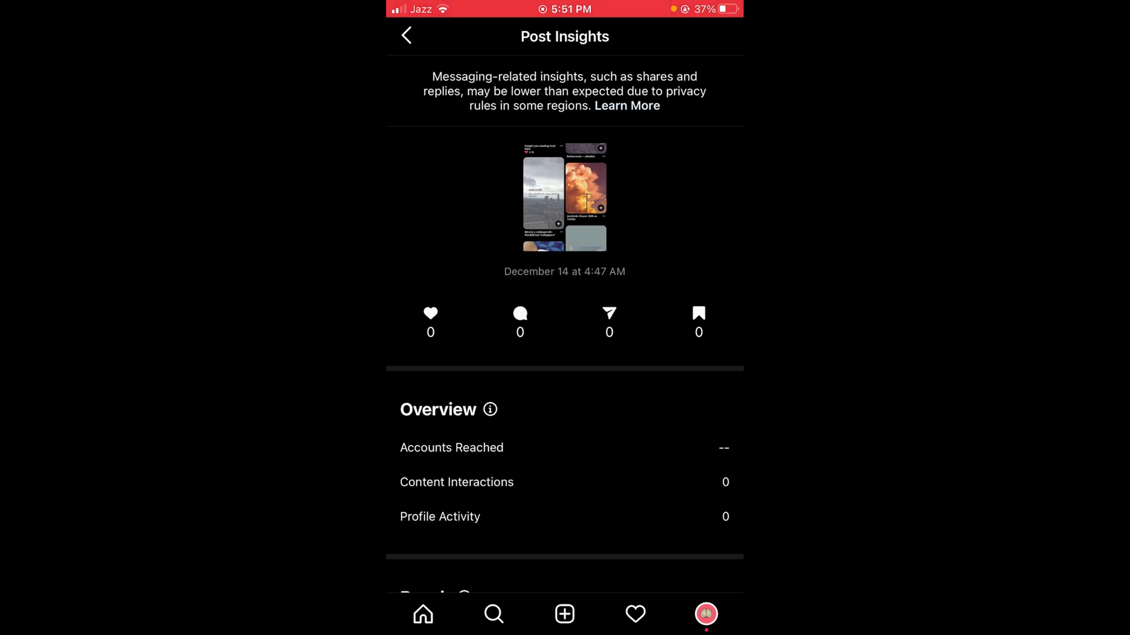
{"action": "scroll", "coordinate": [564, 314], "scroll_direction": "down", "scroll_amount": 1}
{"action": "scroll", "coordinate": [564, 322], "scroll_direction": "down", "scroll_amount": 2}
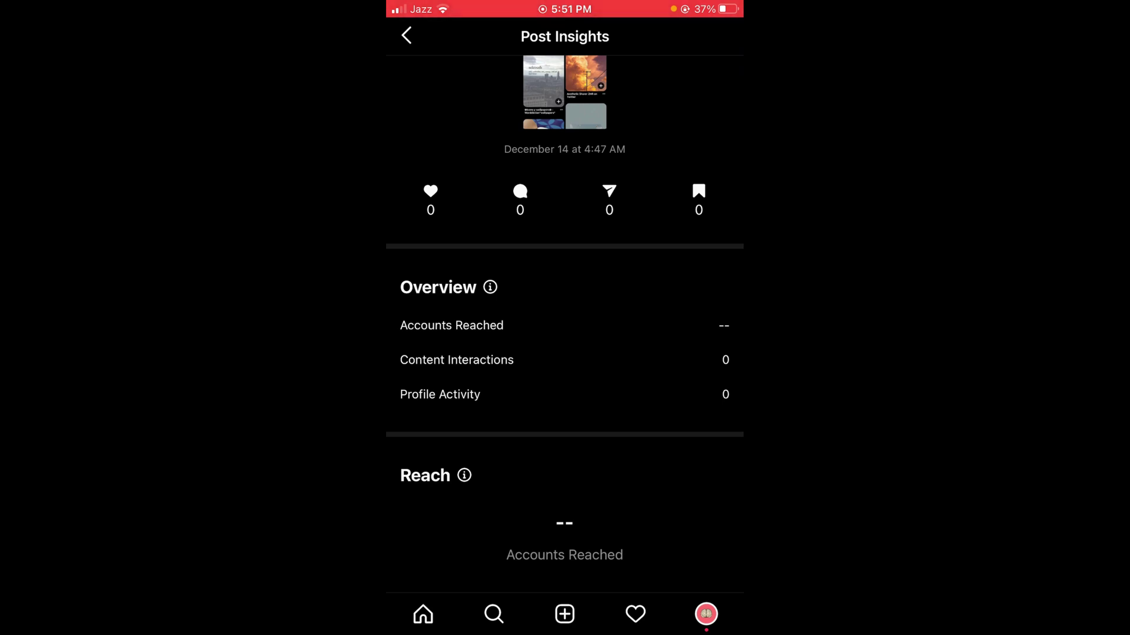
{"action": "scroll", "coordinate": [566, 353], "scroll_direction": "up", "scroll_amount": 2}
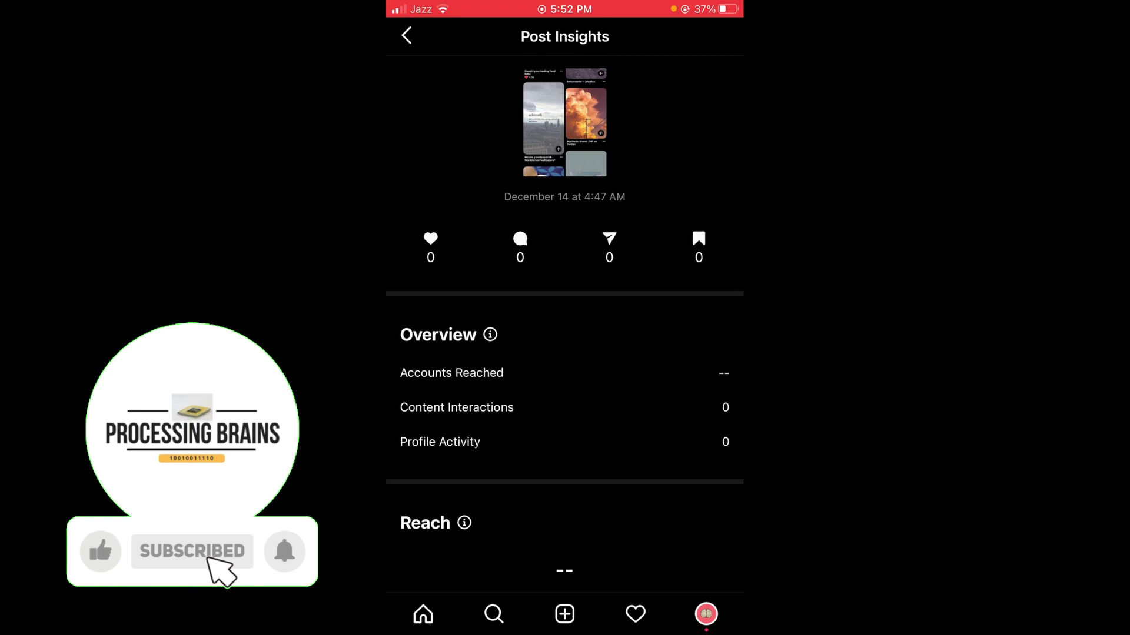
{"action": "scroll", "coordinate": [566, 327], "scroll_direction": "down", "scroll_amount": 5}
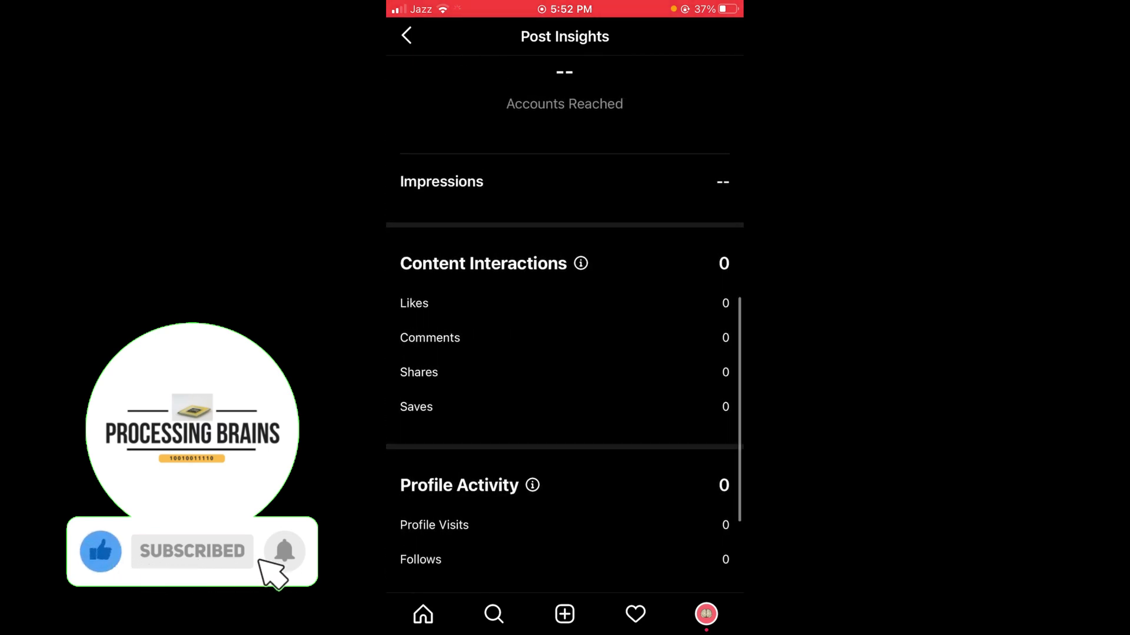
{"action": "scroll", "coordinate": [565, 353], "scroll_direction": "down", "scroll_amount": 3}
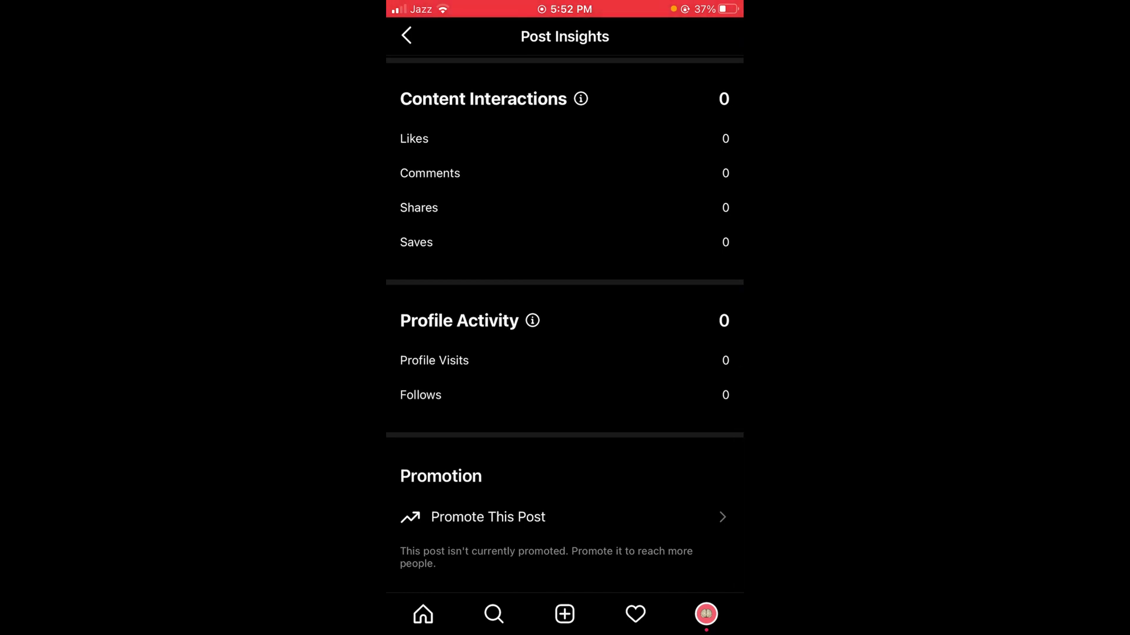
Step: Leave Instagram and return to the home screen
{"action": "key", "text": "Home"}
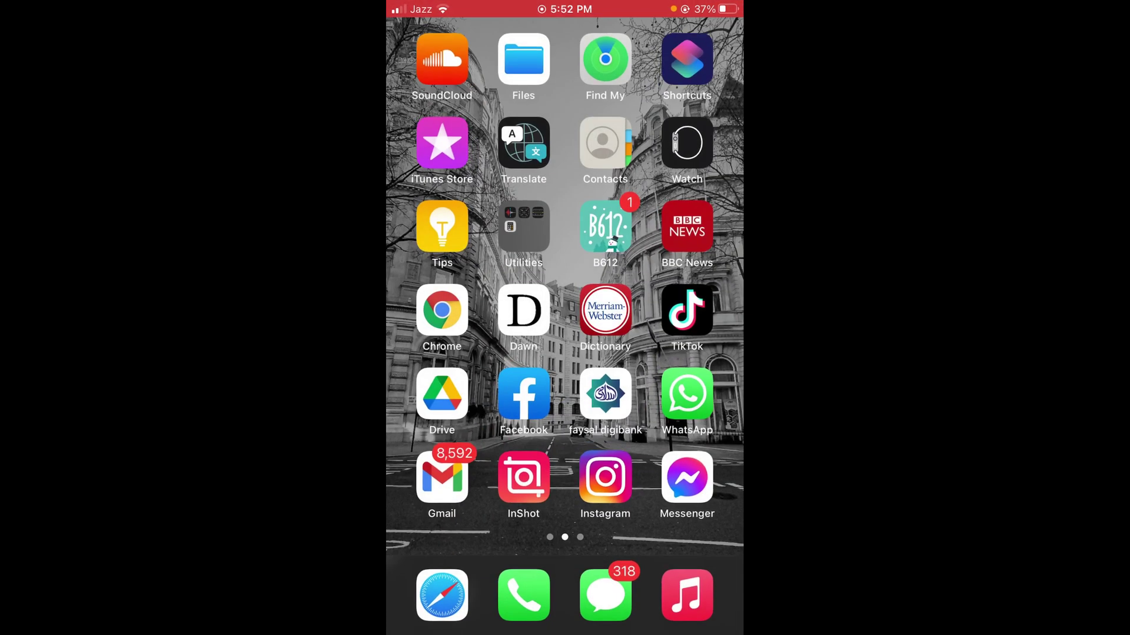